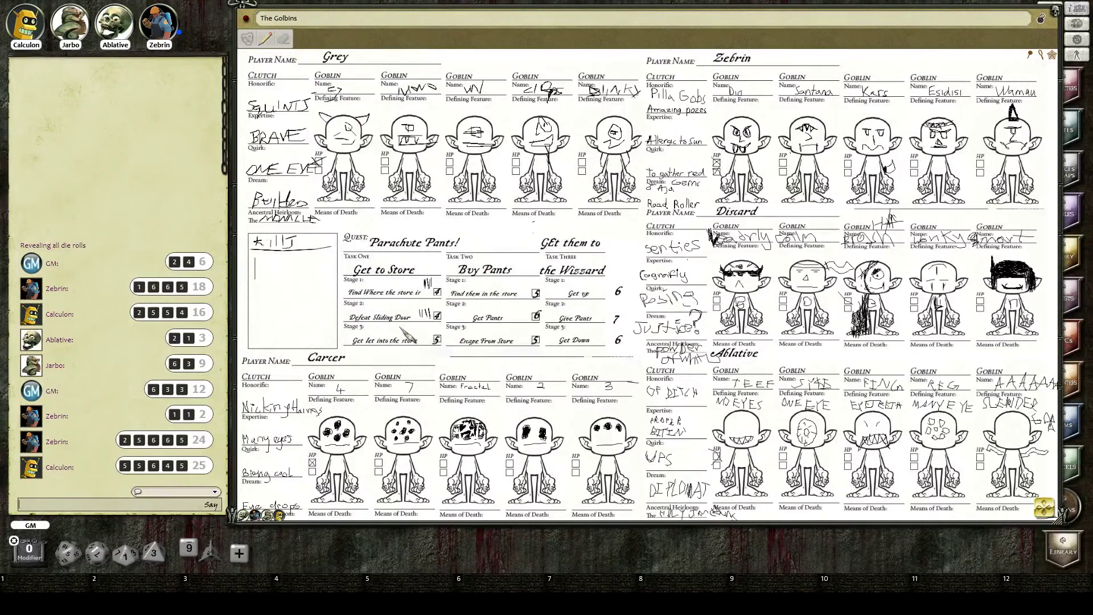
Draw a short vertical tally stroke beside Stage 3 of Task One, Get to Store
{"action": "left_click_drag", "start_coordinate": [396, 327], "coordinate": [411, 339]}
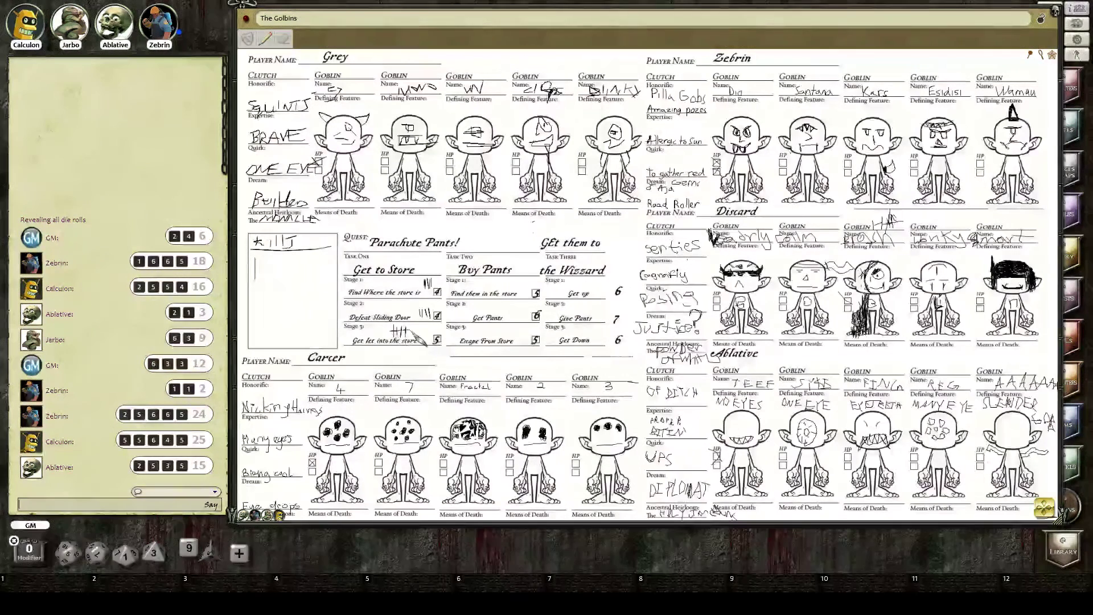
Draw a horizontal stroke through the Task One Stage 3 tallies to make a five-count
{"action": "left_click_drag", "start_coordinate": [392, 332], "coordinate": [427, 335]}
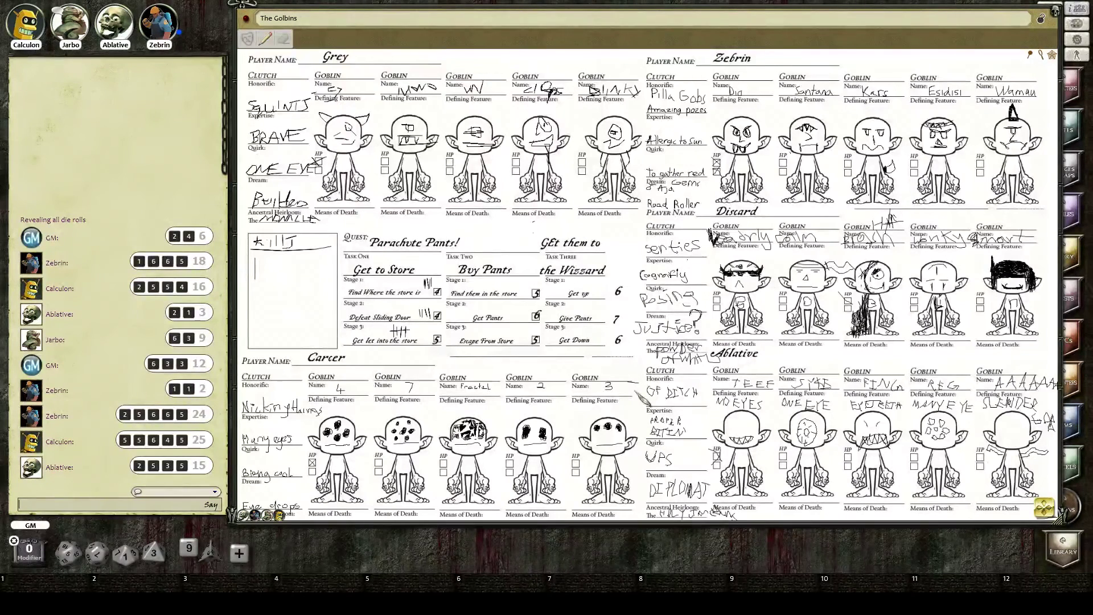
View the BeerBattleCart image from Images & Maps, use its radial menu, then close it
{"action": "left_click", "coordinate": [1079, 180]}
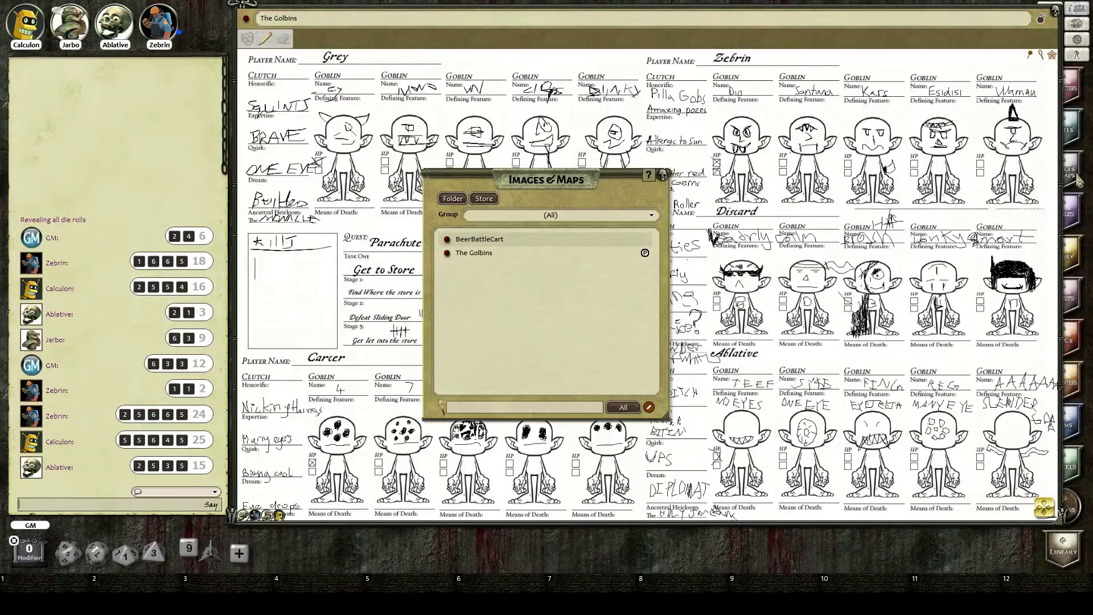
{"action": "left_click", "coordinate": [454, 242]}
{"action": "right_click", "coordinate": [509, 246]}
{"action": "left_click", "coordinate": [430, 243]}
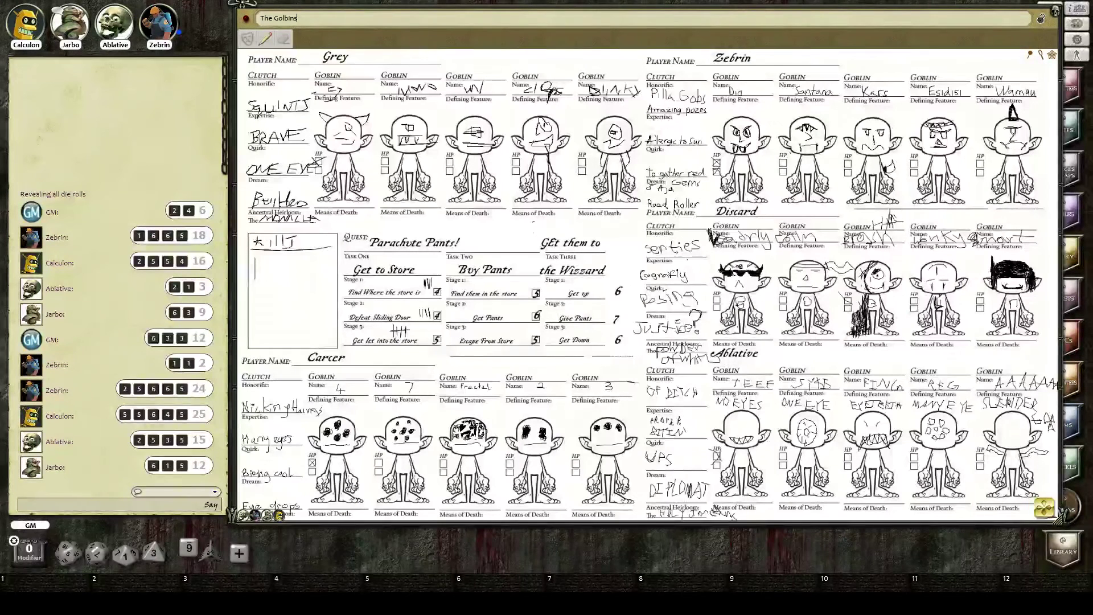
Pen tally strokes beside Buy Pants Stage 1 and a vertical stroke in the KILL box
{"action": "left_click_drag", "start_coordinate": [476, 279], "coordinate": [480, 294]}
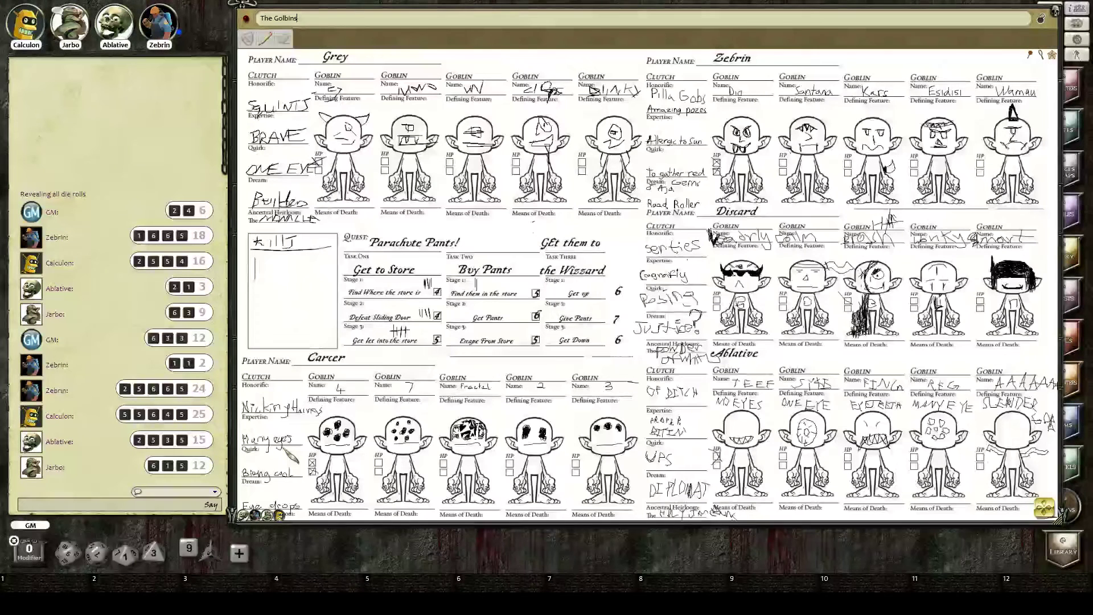
{"action": "left_click_drag", "start_coordinate": [262, 258], "coordinate": [263, 279]}
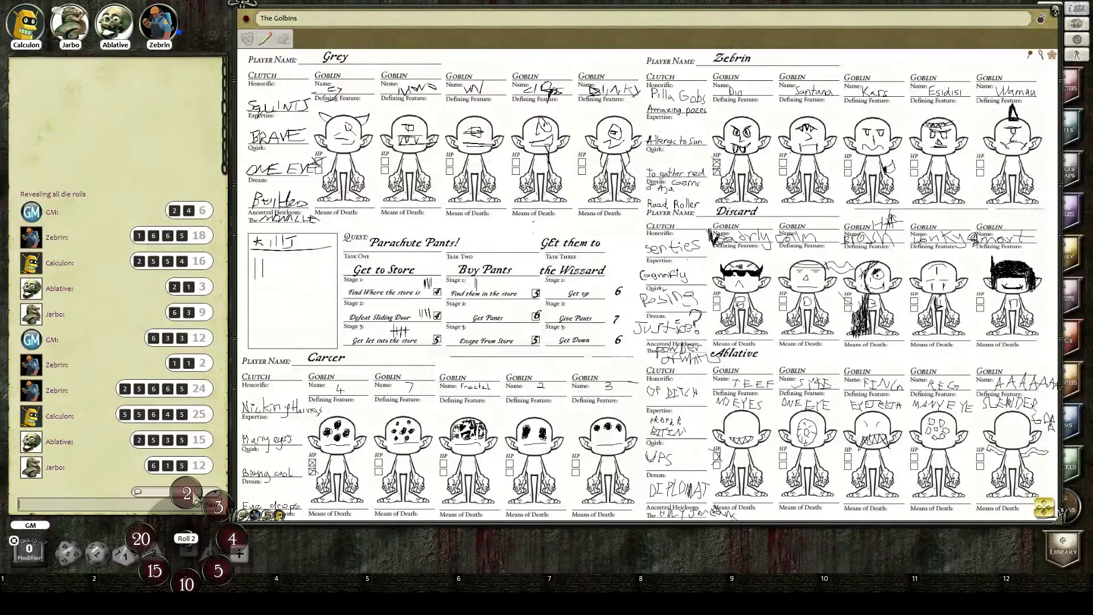
Roll several d6 from the dice tray into the chat, then gather the dice back up
{"action": "left_click_drag", "start_coordinate": [188, 552], "coordinate": [196, 495]}
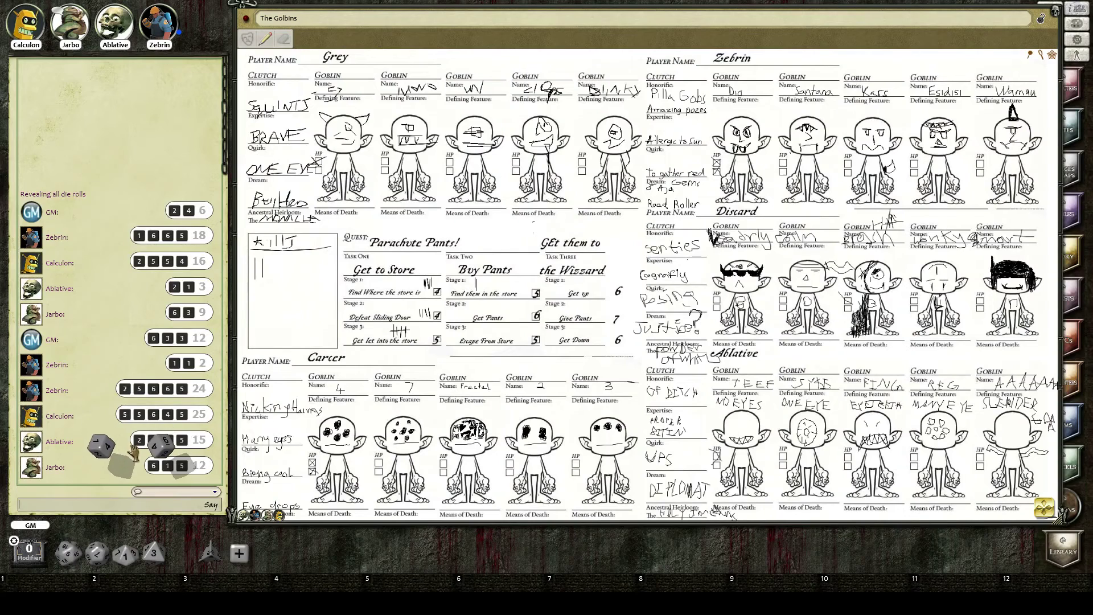
{"action": "mouse_move", "coordinate": [159, 453]}
{"action": "left_mouse_down"}
{"action": "mouse_move", "coordinate": [304, 555]}
{"action": "mouse_move", "coordinate": [129, 444]}
{"action": "left_mouse_up"}
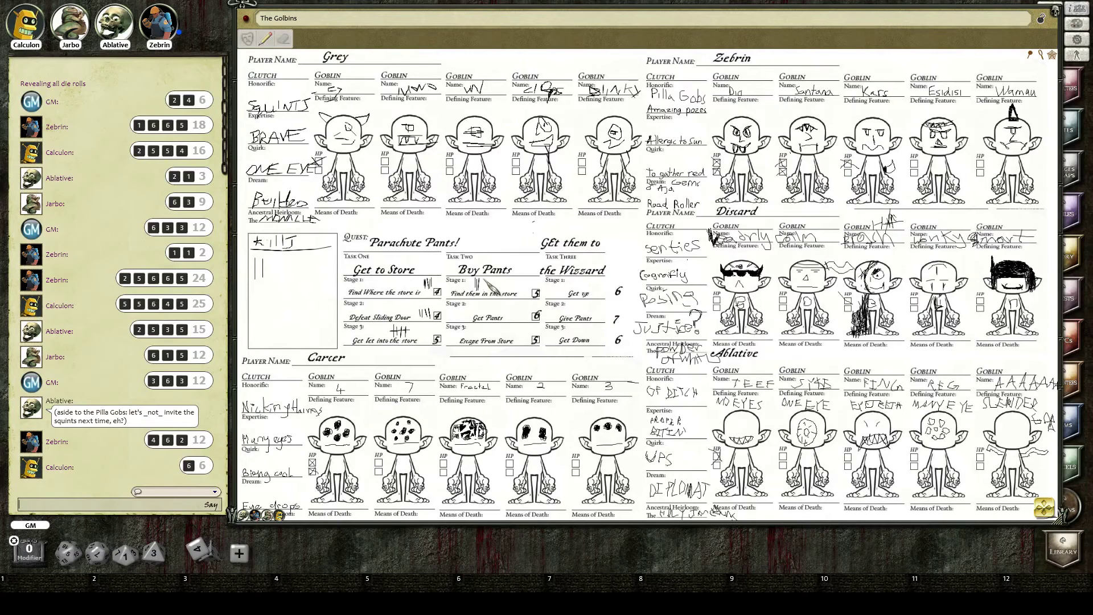
Draw a horizontal line through the tallies beside Task Two Stage 1, Find them in the store
{"action": "left_click_drag", "start_coordinate": [475, 286], "coordinate": [494, 284]}
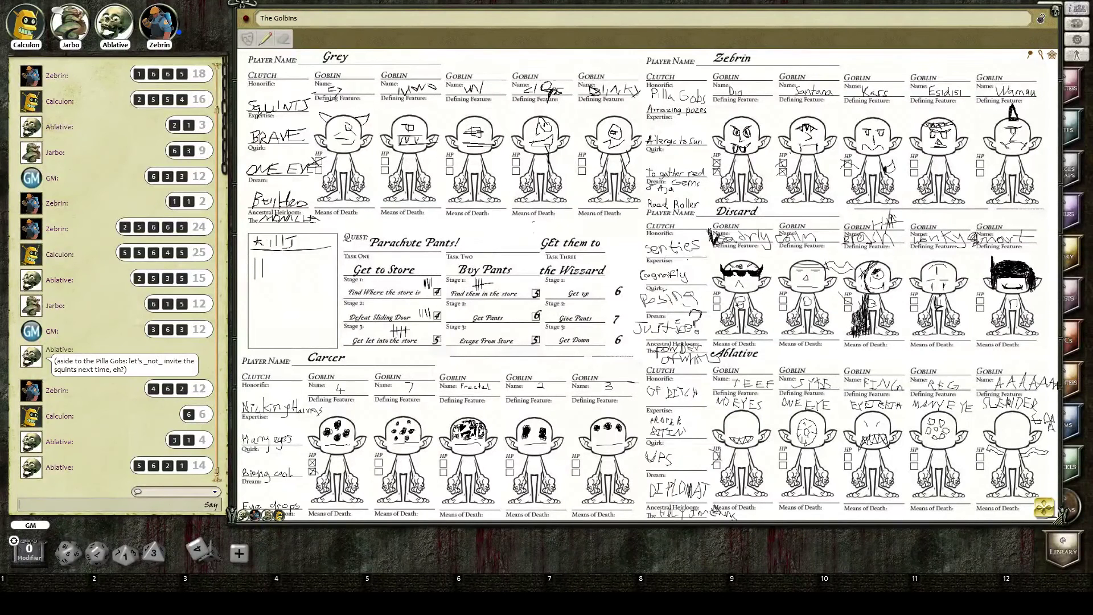
Add three tally strokes beside Buy Pants Stage 2 and a third tally in the KILL box
{"action": "left_click_drag", "start_coordinate": [464, 304], "coordinate": [466, 313]}
{"action": "left_click_drag", "start_coordinate": [263, 258], "coordinate": [269, 276]}
{"action": "left_click_drag", "start_coordinate": [466, 305], "coordinate": [466, 316]}
{"action": "left_click_drag", "start_coordinate": [468, 304], "coordinate": [468, 314]}
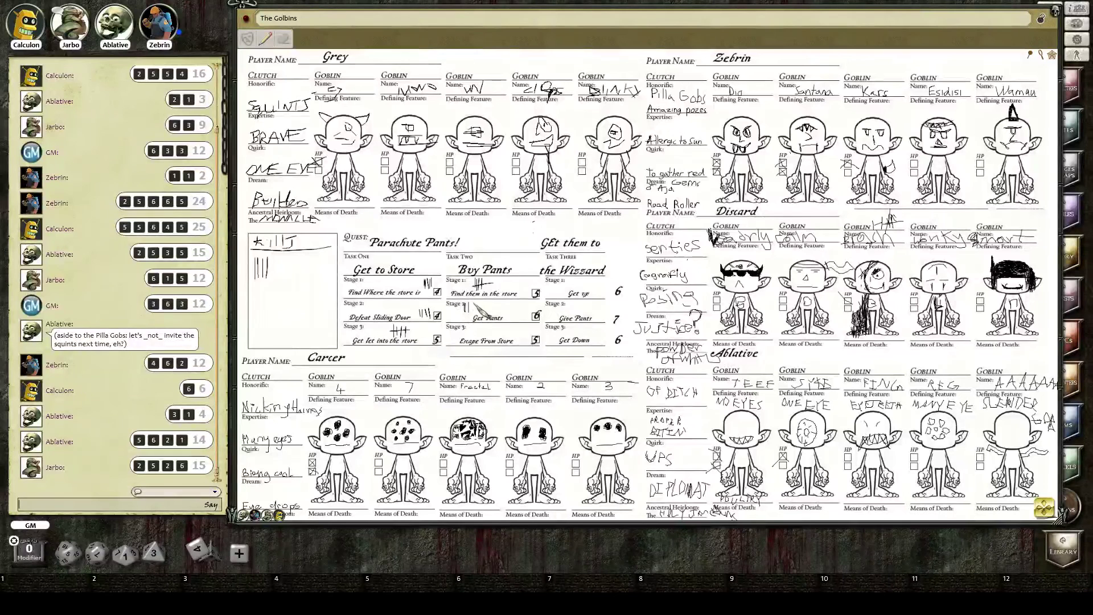
Pen one more Buy Pants Stage 2 tally and a diagonal strike across the four kill tallies
{"action": "left_click_drag", "start_coordinate": [476, 301], "coordinate": [476, 313]}
{"action": "left_click_drag", "start_coordinate": [253, 275], "coordinate": [283, 266]}
Roll a chosen number of d6 from the tray's radial menu, then add a kills-box stroke
{"action": "right_click", "coordinate": [202, 551]}
{"action": "left_click", "coordinate": [233, 507]}
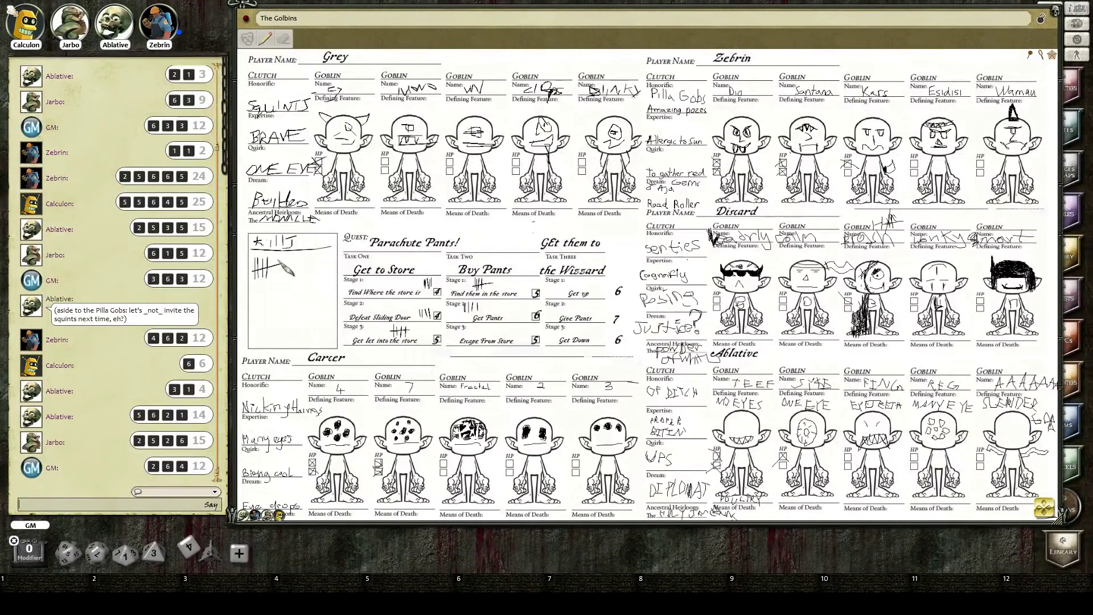
{"action": "left_click_drag", "start_coordinate": [285, 260], "coordinate": [285, 282]}
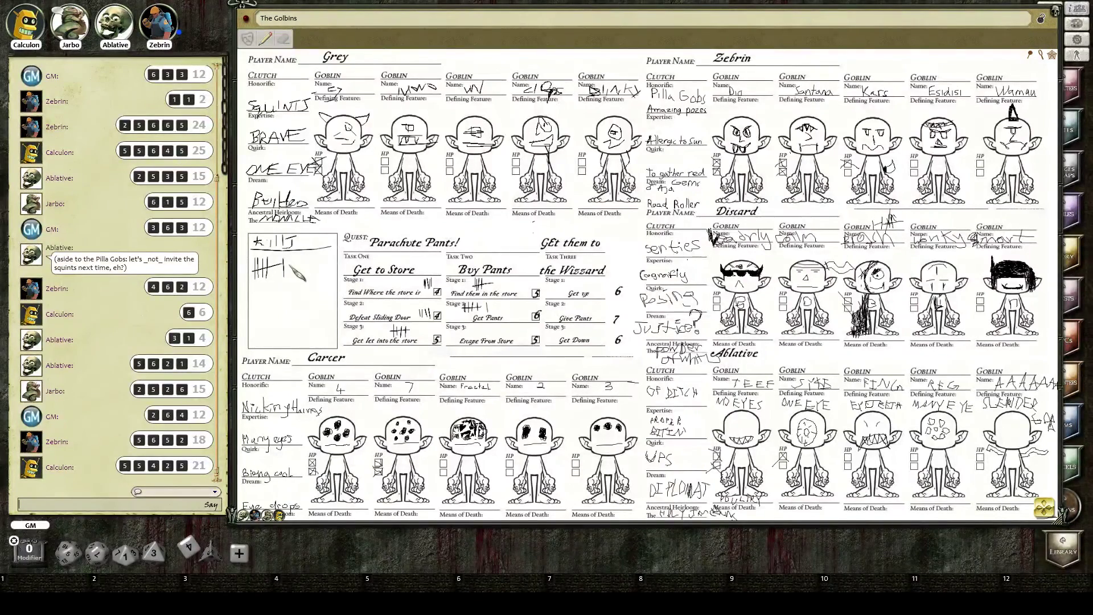
Draw another short tally stroke next to the kill tallies on the Golbins sheet
{"action": "left_click_drag", "start_coordinate": [287, 262], "coordinate": [290, 274]}
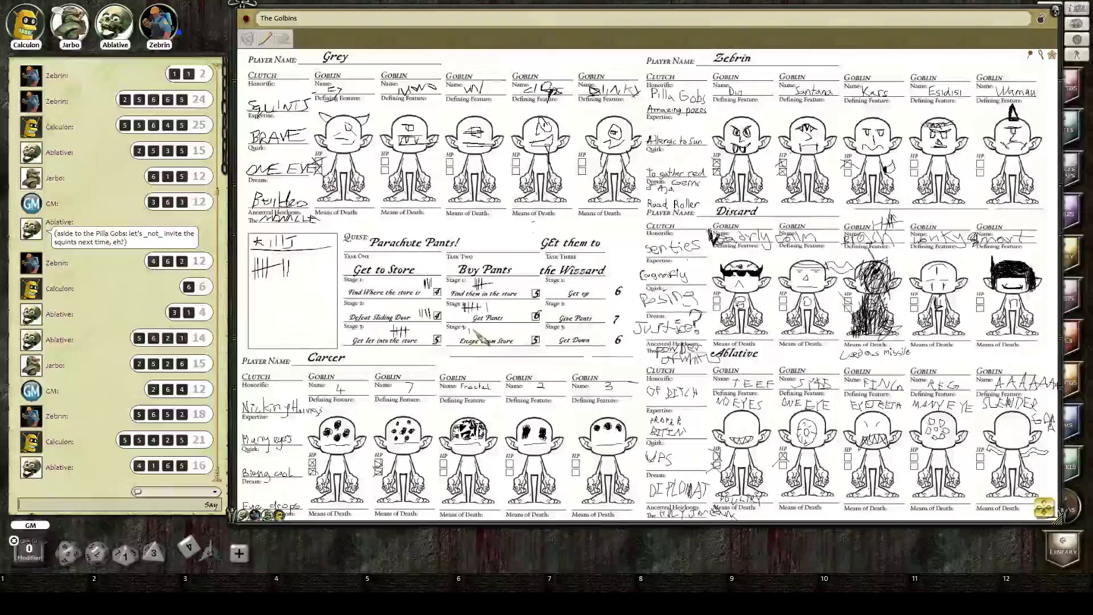
Draw a tally stroke above 'Escape From Store' in the Buy Pants task
{"action": "mouse_move", "coordinate": [473, 329]}
{"action": "left_mouse_down"}
{"action": "mouse_move", "coordinate": [475, 342]}
{"action": "mouse_move", "coordinate": [491, 334]}
{"action": "left_mouse_up"}
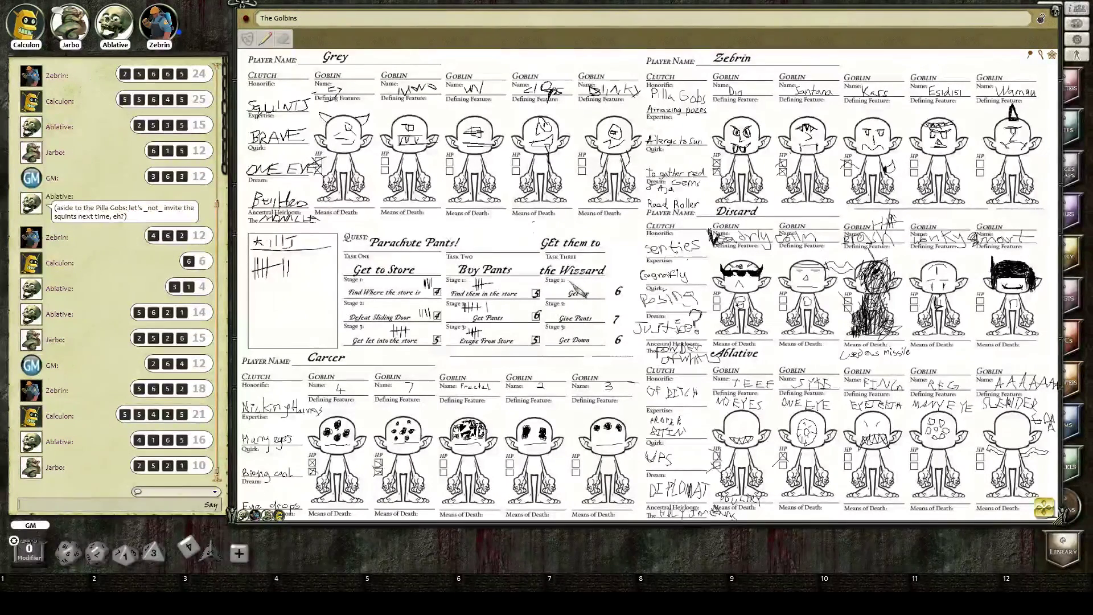
Tally Get up and Buy Pants, cross both Fractal HP boxes, and add one kill stroke
{"action": "left_click_drag", "start_coordinate": [567, 277], "coordinate": [566, 288]}
{"action": "left_click_drag", "start_coordinate": [466, 323], "coordinate": [479, 333]}
{"action": "left_click_drag", "start_coordinate": [452, 457], "coordinate": [461, 482]}
{"action": "left_click_drag", "start_coordinate": [299, 261], "coordinate": [300, 293]}
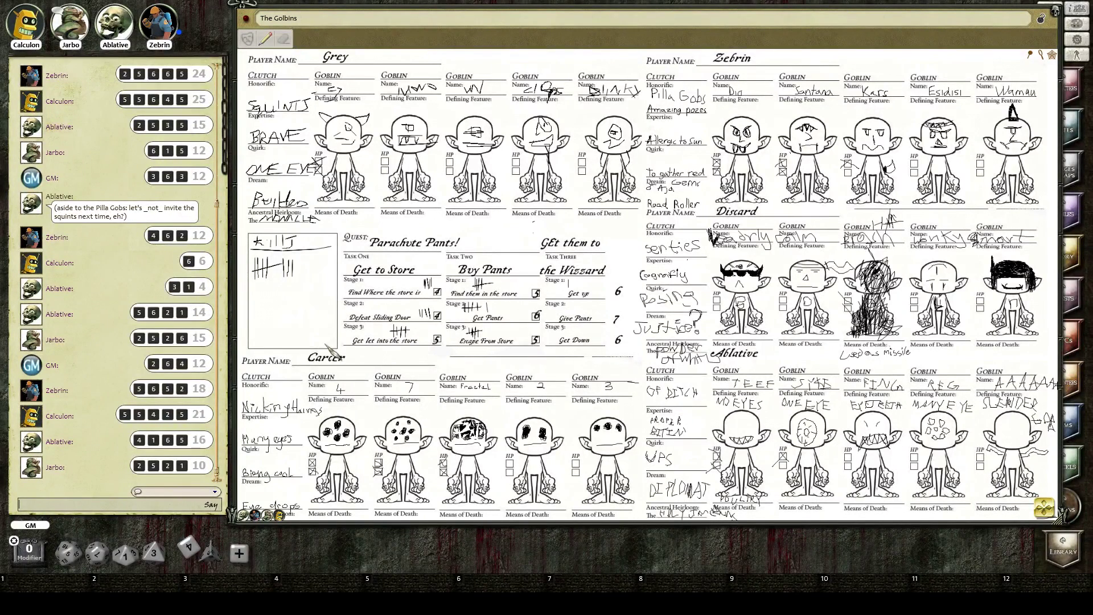